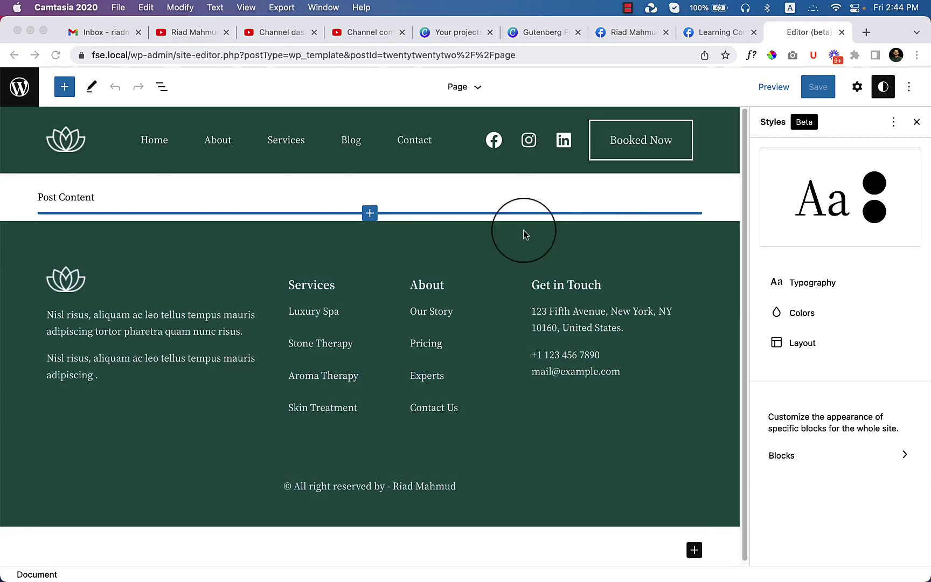
- Bring Chrome forward and show the block library beside the Page template, listing Text and Media blocks
{"action": "left_click", "coordinate": [72, 100]}
{"action": "left_click", "coordinate": [66, 88]}
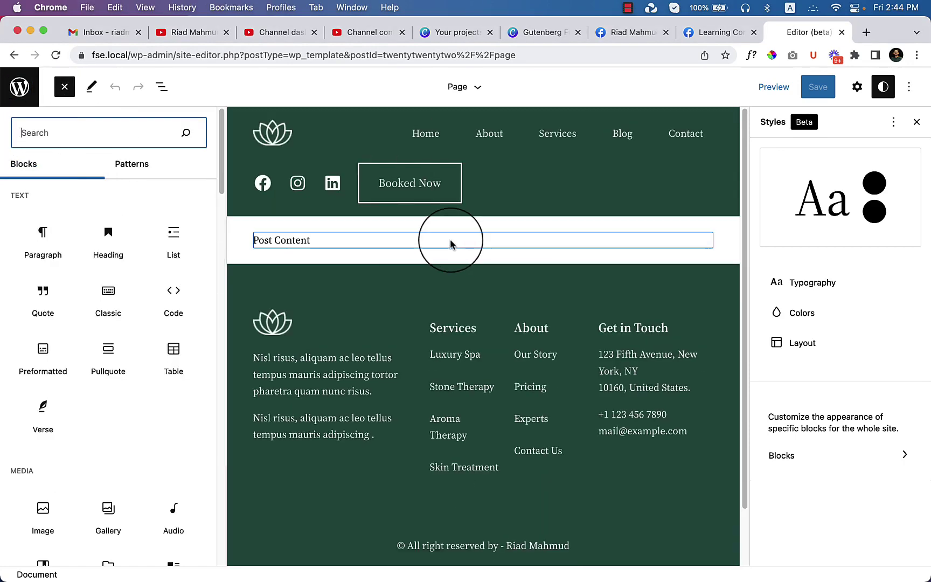
{"action": "mouse_move", "coordinate": [21, 303]}
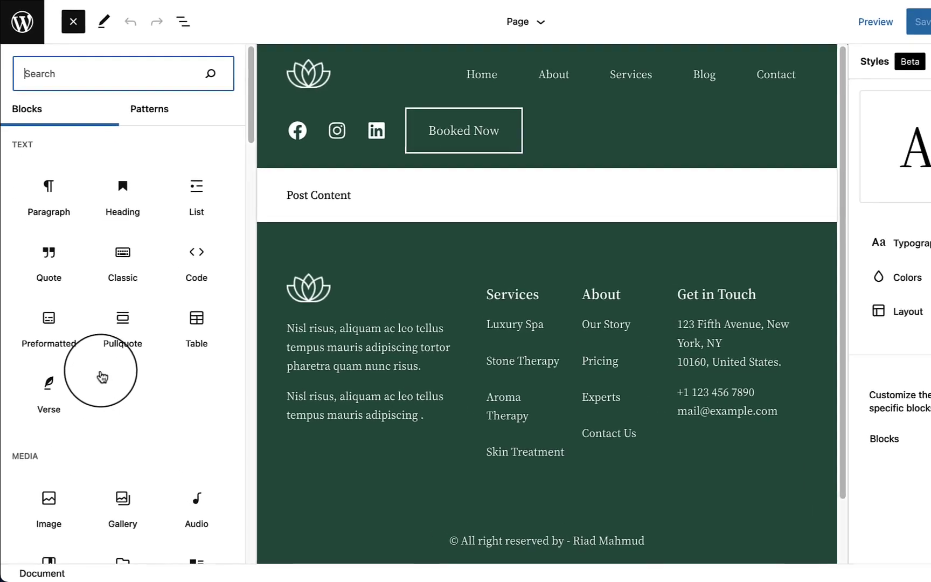
{"action": "mouse_move", "coordinate": [42, 224]}
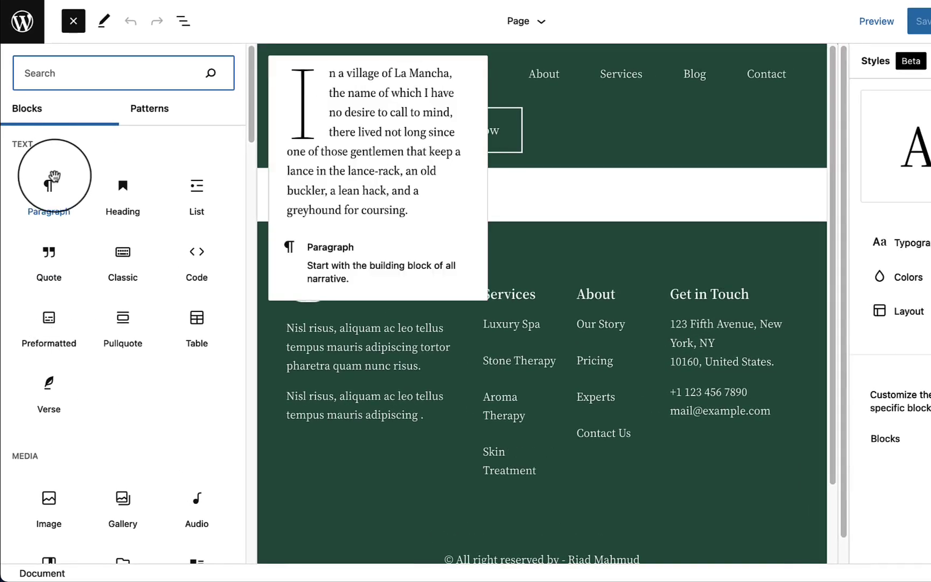
{"action": "left_click", "coordinate": [21, 143]}
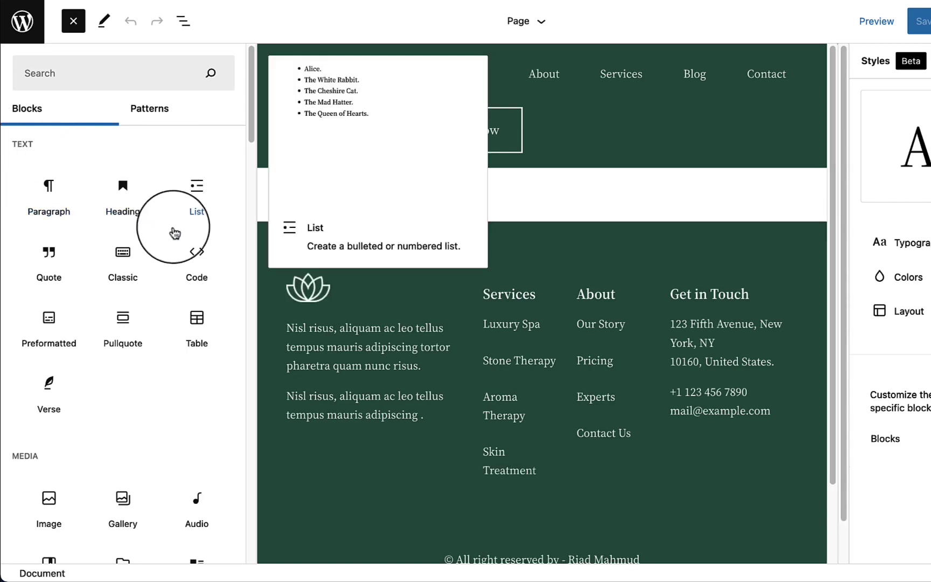
{"action": "mouse_move", "coordinate": [127, 231]}
{"action": "mouse_move", "coordinate": [75, 300]}
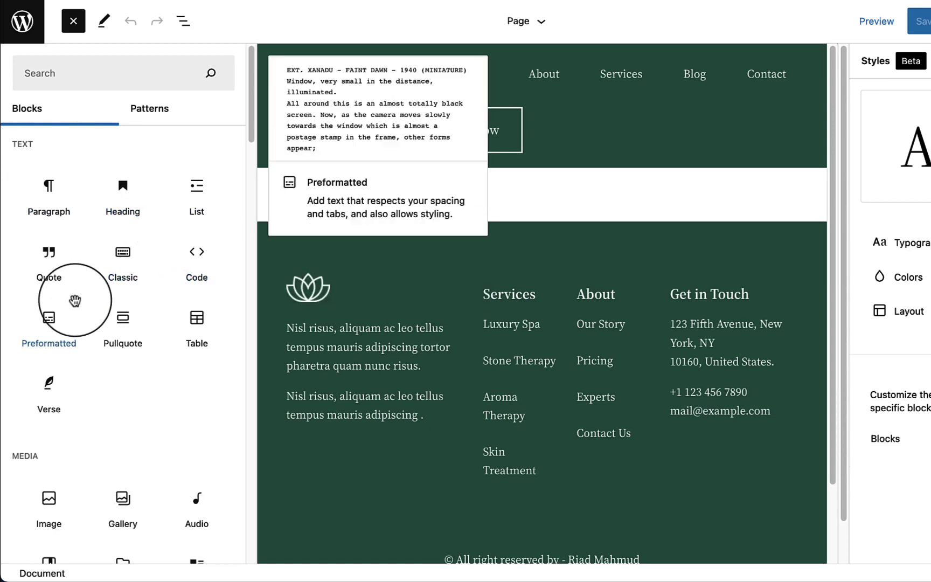
{"action": "mouse_move", "coordinate": [46, 211]}
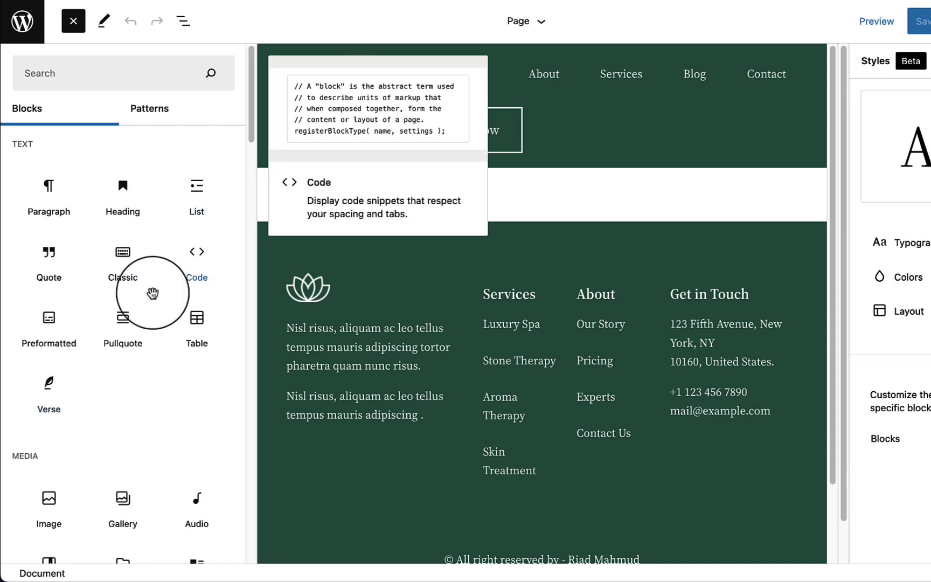
{"action": "scroll", "coordinate": [183, 353], "scroll_direction": "down", "scroll_amount": 3}
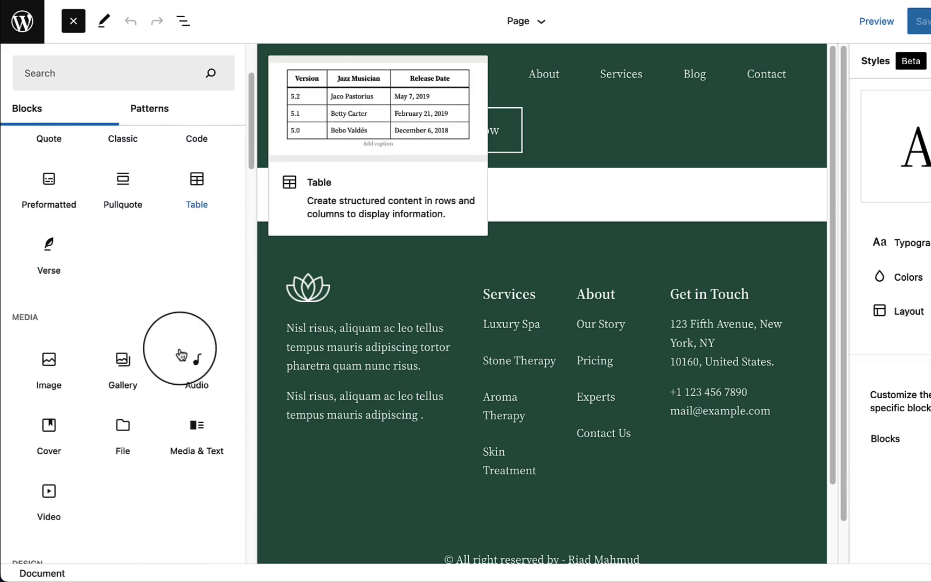
{"action": "scroll", "coordinate": [29, 339], "scroll_direction": "down", "scroll_amount": 3}
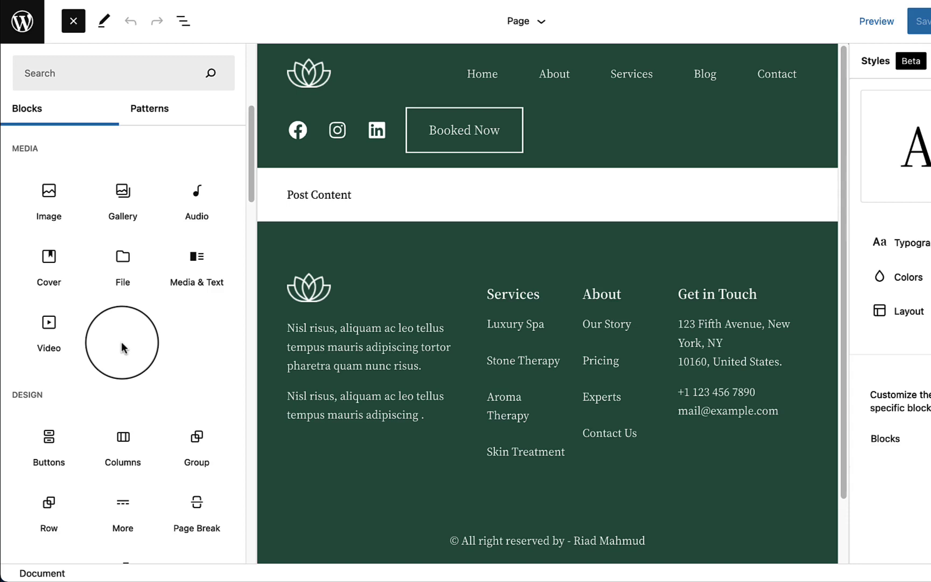
{"action": "left_click_drag", "start_coordinate": [188, 267], "coordinate": [441, 197]}
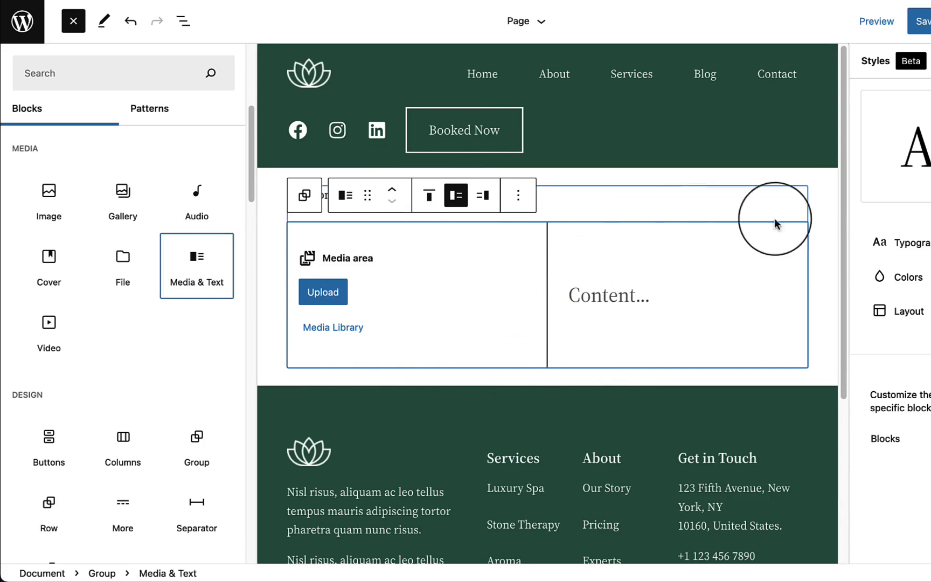
{"action": "left_click", "coordinate": [519, 204]}
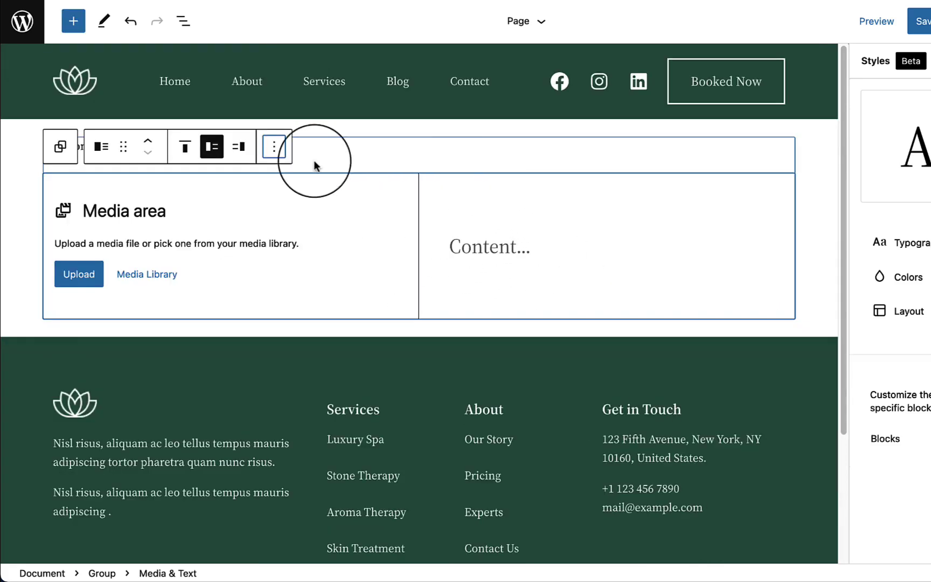
{"action": "left_click", "coordinate": [274, 147]}
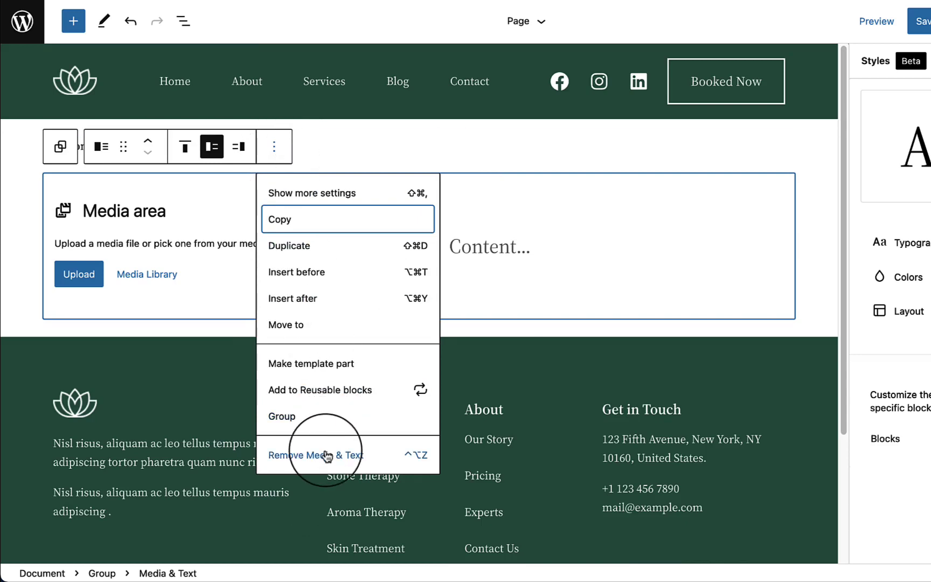
{"action": "left_click", "coordinate": [326, 453]}
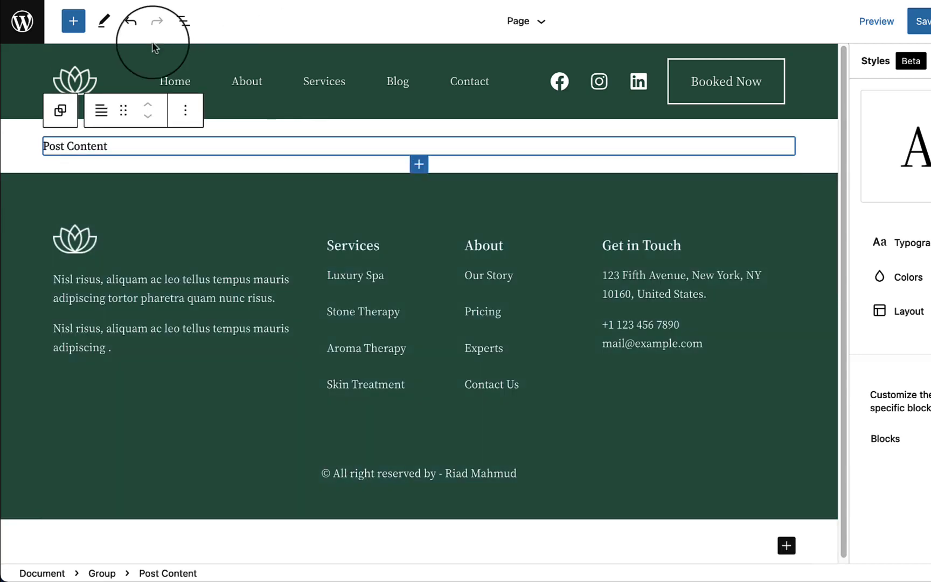
{"action": "left_click", "coordinate": [76, 28]}
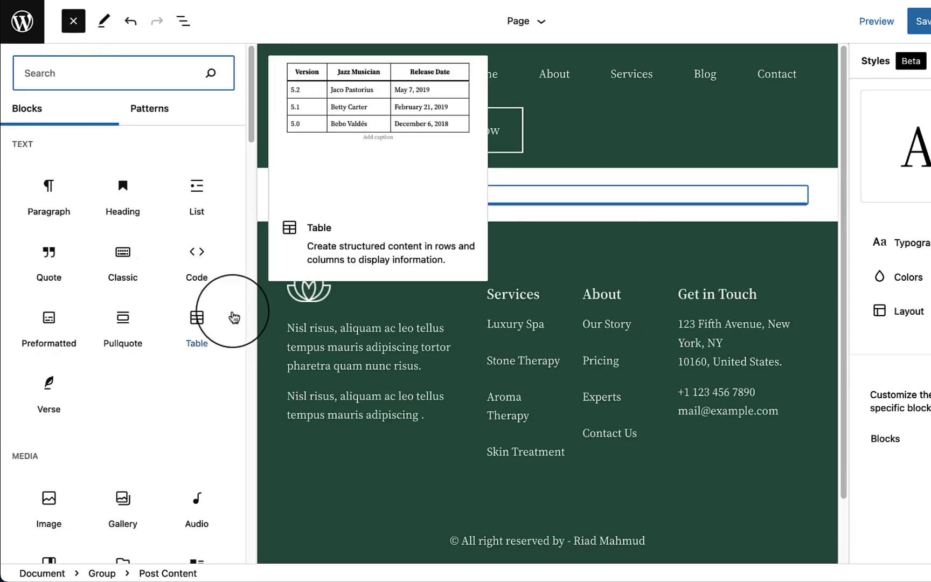
{"action": "scroll", "coordinate": [119, 380], "scroll_direction": "down", "scroll_amount": 10}
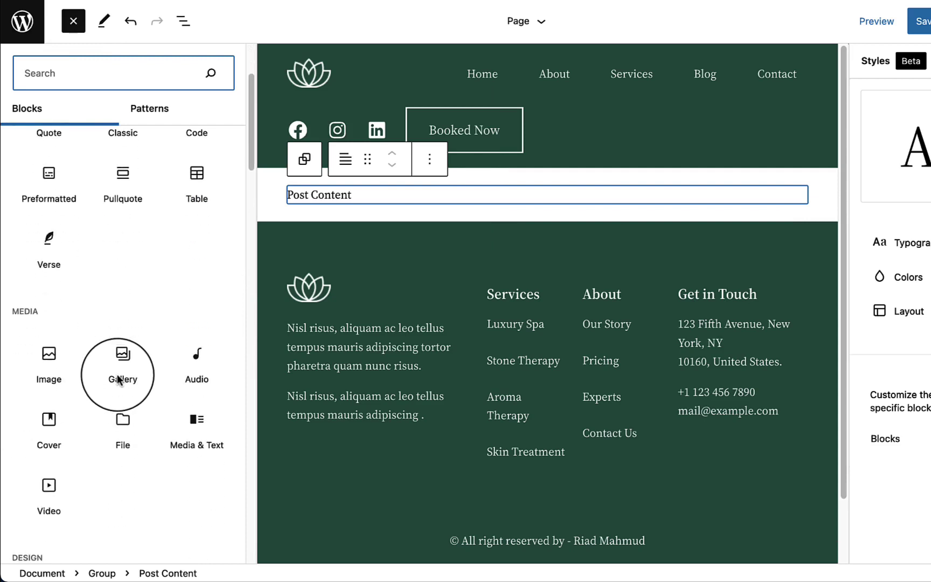
{"action": "scroll", "coordinate": [150, 388], "scroll_direction": "down", "scroll_amount": 3}
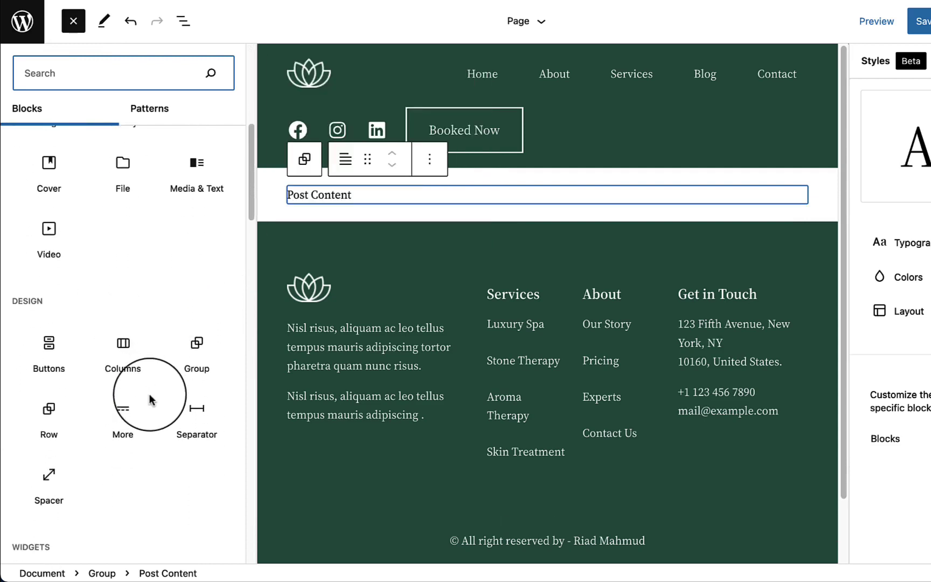
{"action": "mouse_move", "coordinate": [15, 296]}
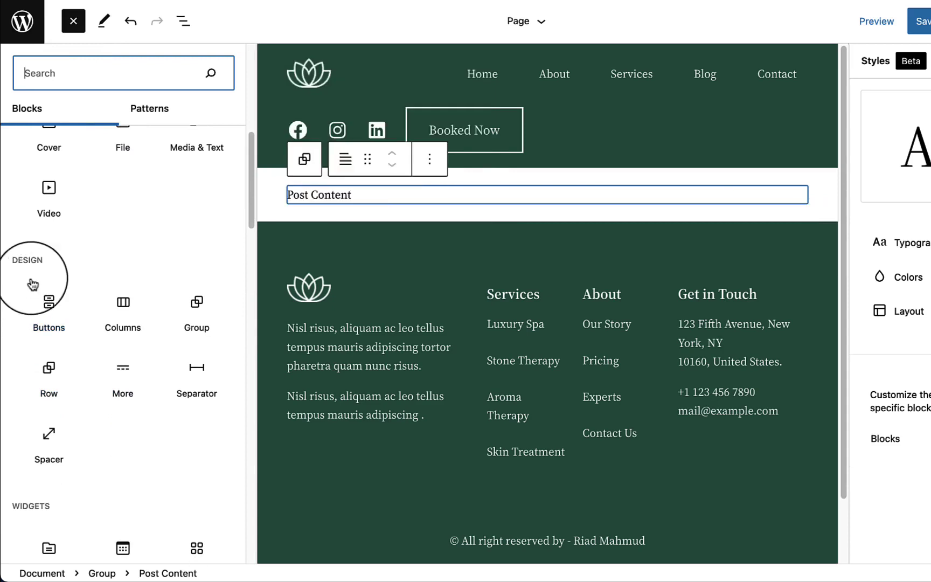
{"action": "mouse_move", "coordinate": [127, 343]}
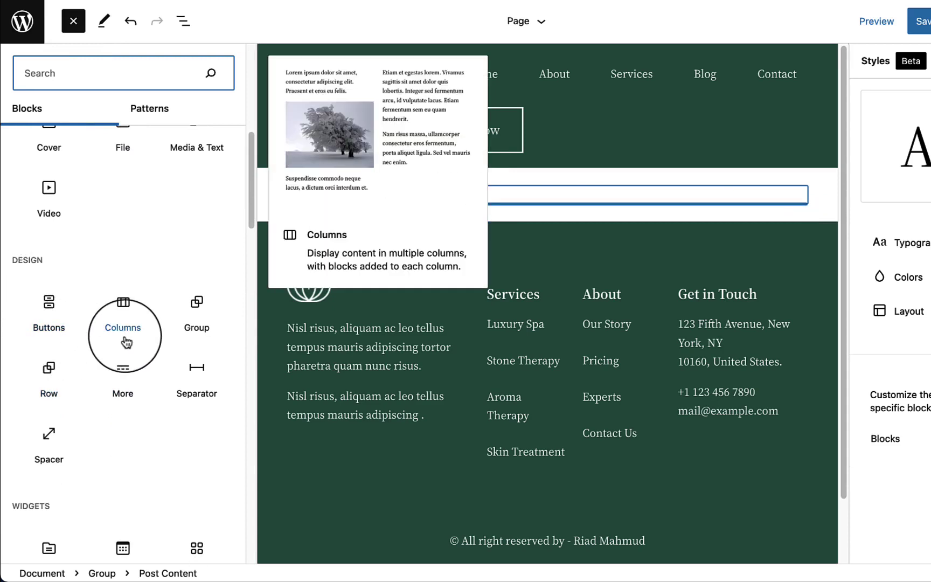
{"action": "mouse_move", "coordinate": [194, 334]}
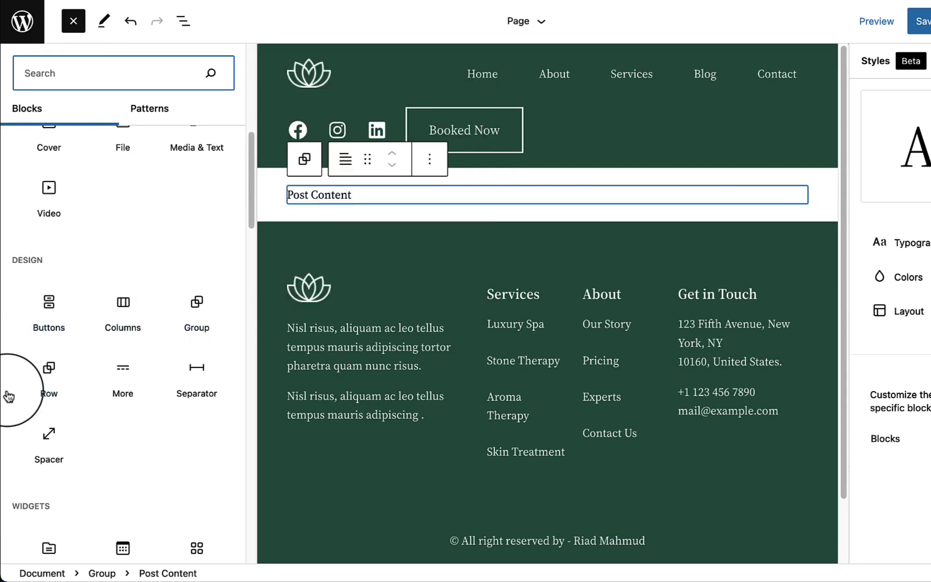
{"action": "mouse_move", "coordinate": [111, 396]}
{"action": "mouse_move", "coordinate": [194, 397]}
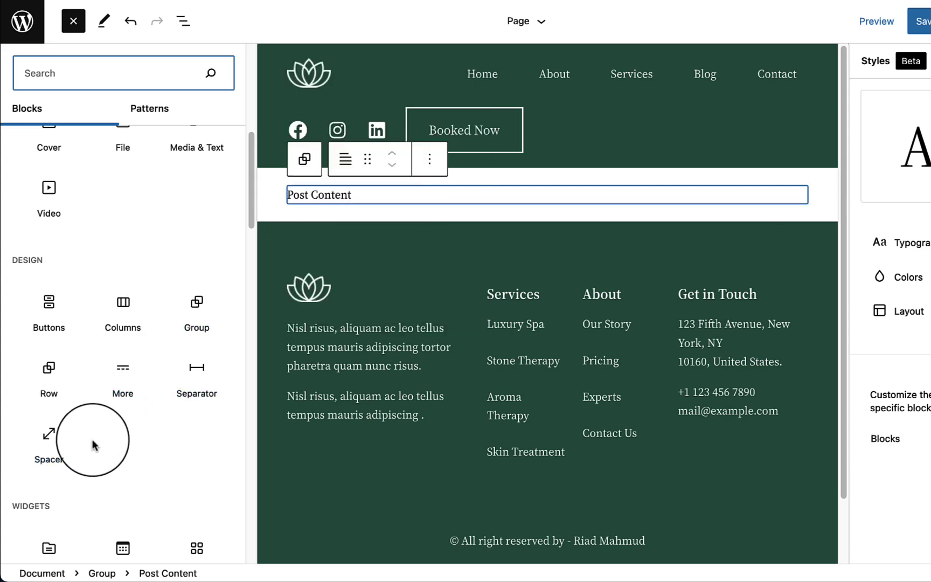
{"action": "mouse_move", "coordinate": [25, 393]}
{"action": "mouse_move", "coordinate": [80, 299]}
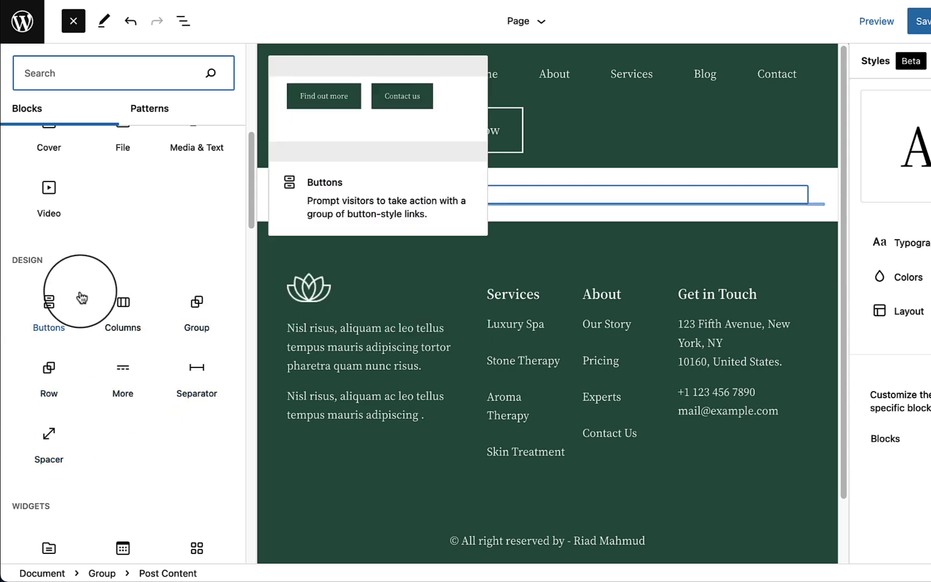
{"action": "scroll", "coordinate": [98, 318], "scroll_direction": "down", "scroll_amount": 4}
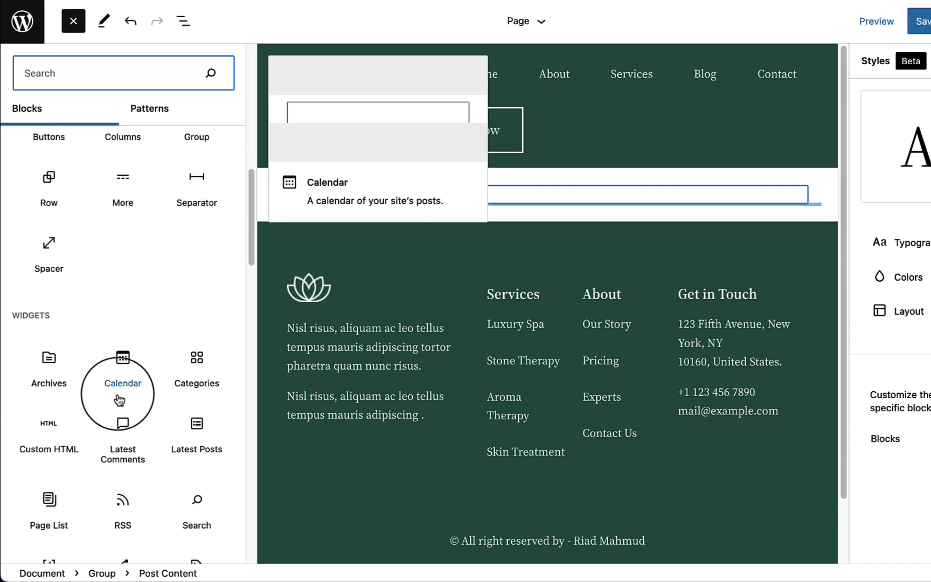
{"action": "scroll", "coordinate": [113, 386], "scroll_direction": "down", "scroll_amount": 1}
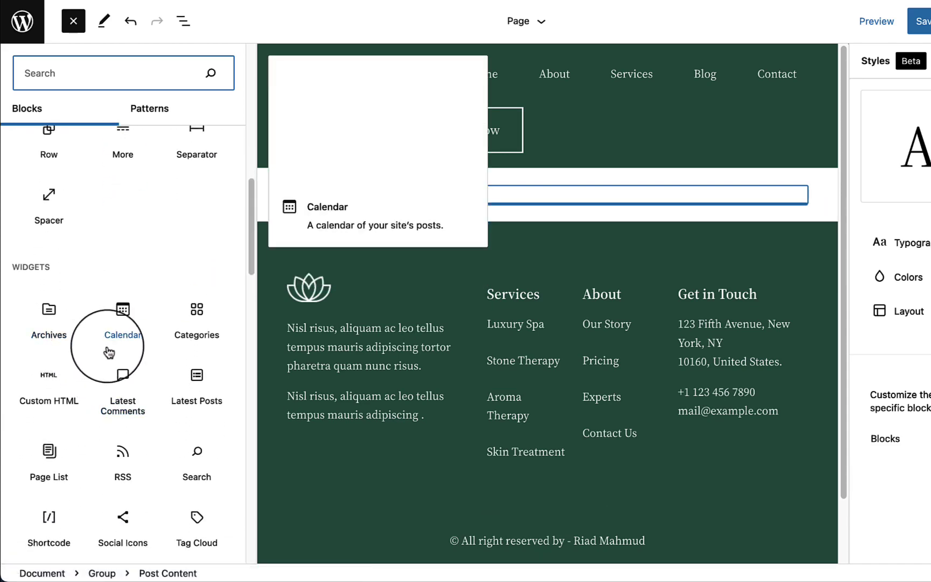
{"action": "scroll", "coordinate": [205, 366], "scroll_direction": "down", "scroll_amount": 1}
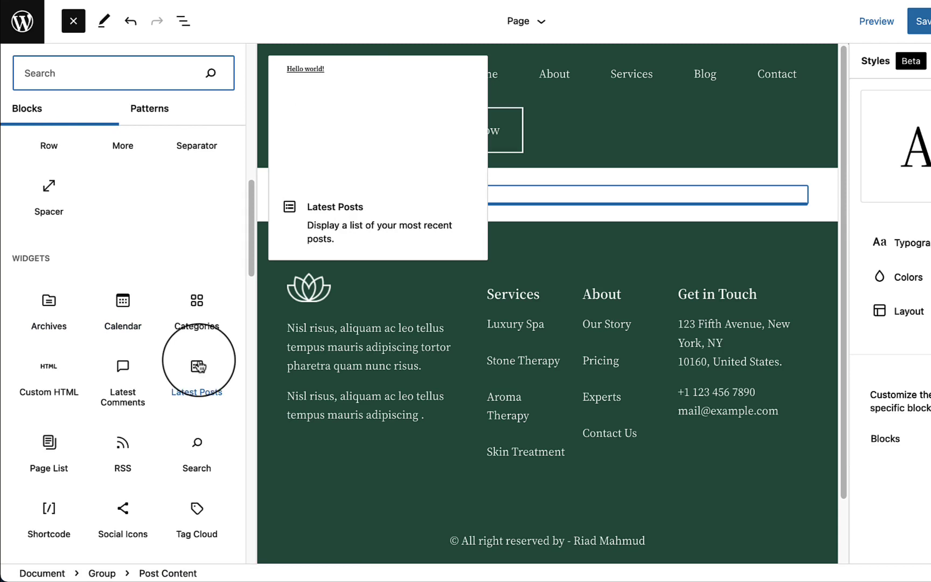
{"action": "scroll", "coordinate": [134, 350], "scroll_direction": "down", "scroll_amount": 1}
{"action": "mouse_move", "coordinate": [75, 366]}
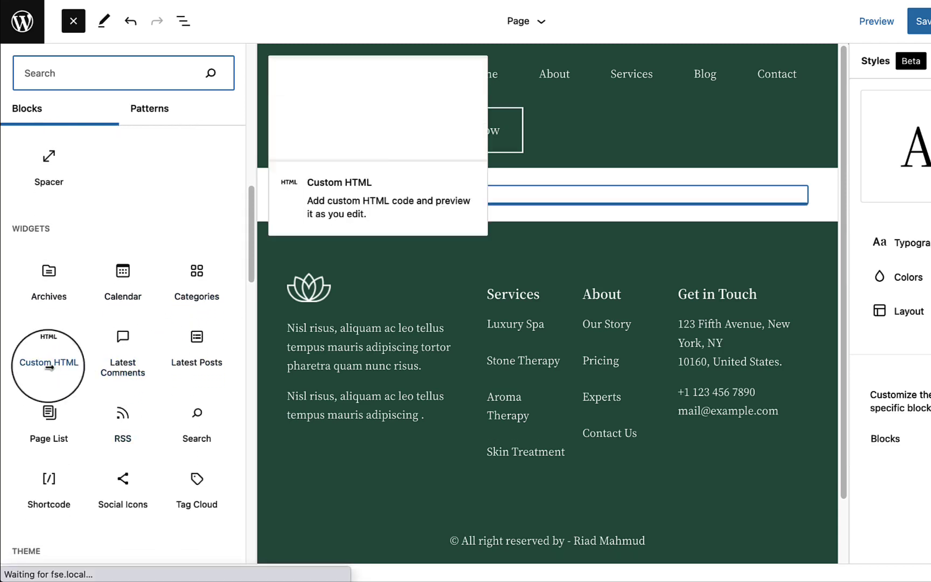
{"action": "mouse_move", "coordinate": [148, 370]}
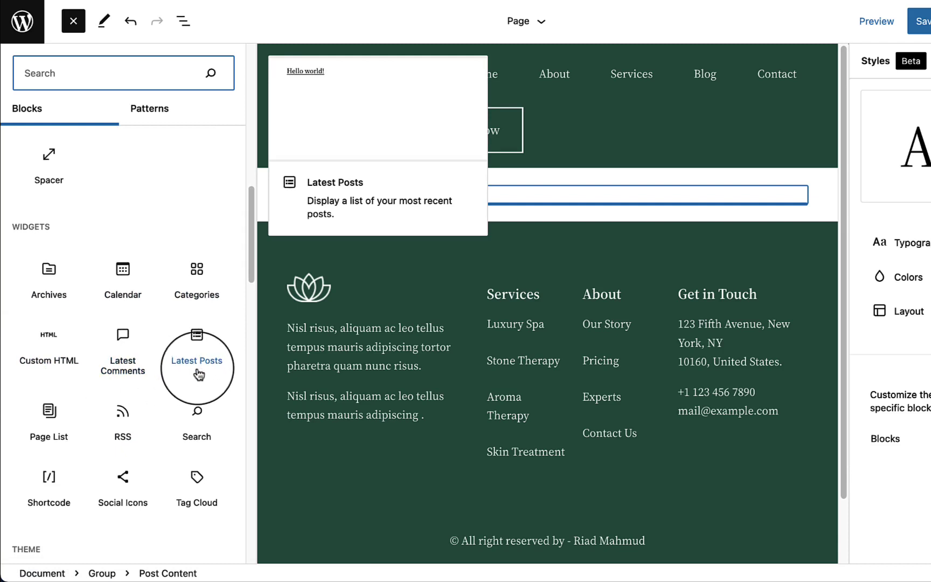
{"action": "scroll", "coordinate": [194, 372], "scroll_direction": "down", "scroll_amount": 1}
{"action": "mouse_move", "coordinate": [164, 420]}
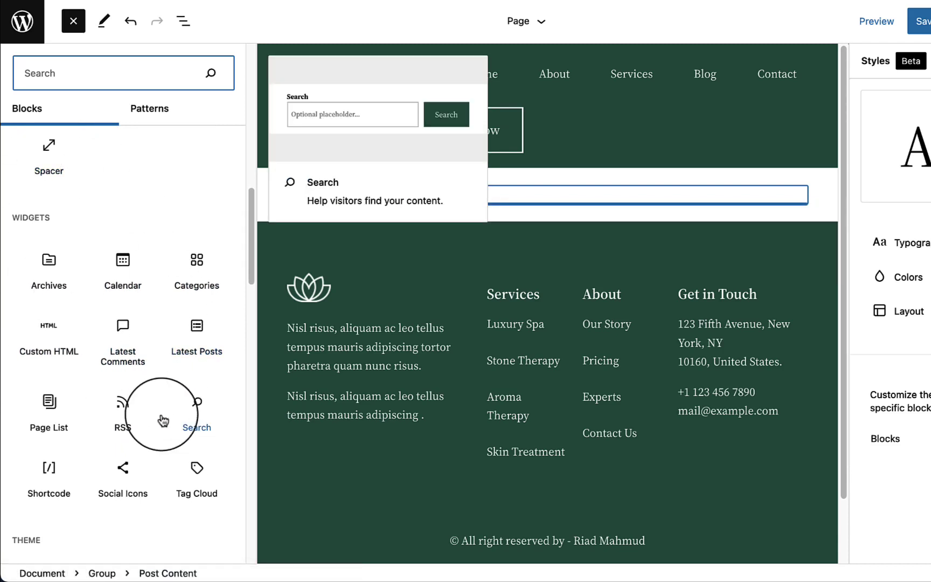
{"action": "scroll", "coordinate": [163, 420], "scroll_direction": "down", "scroll_amount": 2}
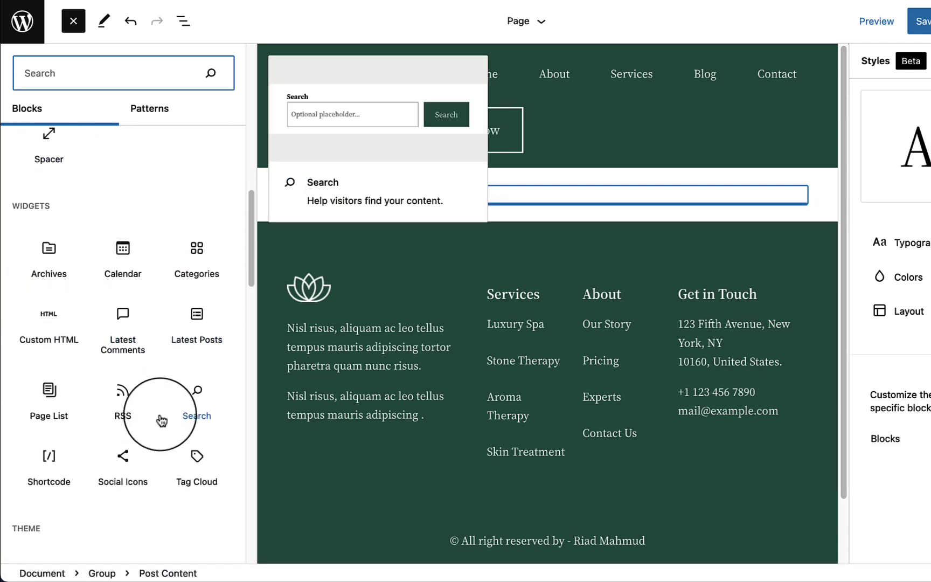
{"action": "scroll", "coordinate": [161, 421], "scroll_direction": "down", "scroll_amount": 2}
{"action": "scroll", "coordinate": [162, 421], "scroll_direction": "down", "scroll_amount": 3}
{"action": "scroll", "coordinate": [162, 420], "scroll_direction": "down", "scroll_amount": 6}
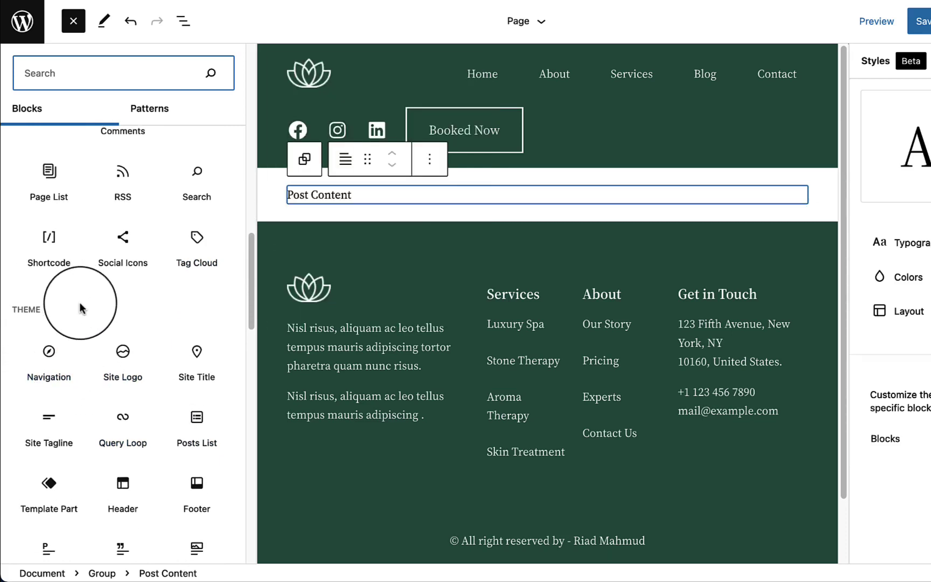
{"action": "scroll", "coordinate": [75, 302], "scroll_direction": "down", "scroll_amount": 1}
{"action": "scroll", "coordinate": [34, 228], "scroll_direction": "down", "scroll_amount": 2}
{"action": "double_click", "coordinate": [27, 216]}
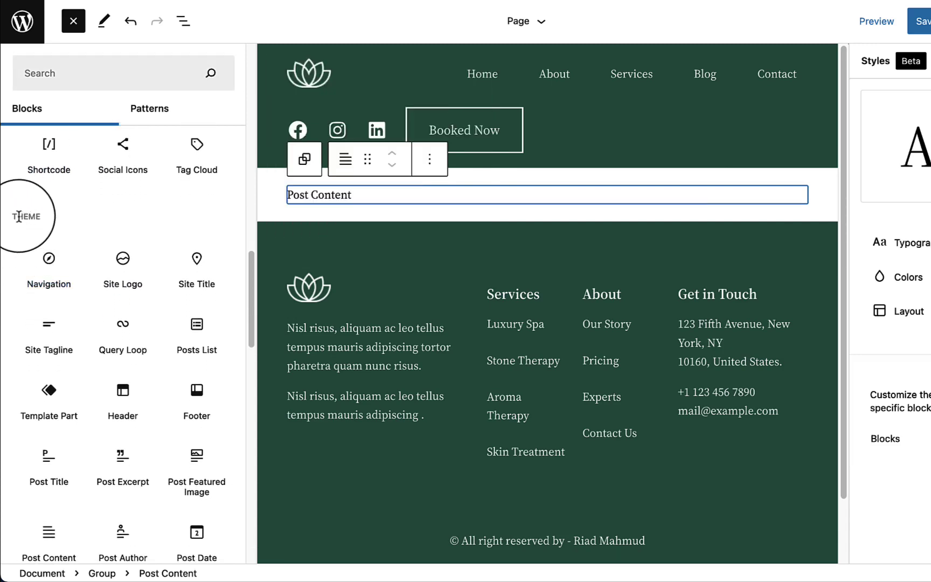
{"action": "left_click_drag", "start_coordinate": [248, 270], "coordinate": [250, 283]}
{"action": "mouse_move", "coordinate": [120, 187]}
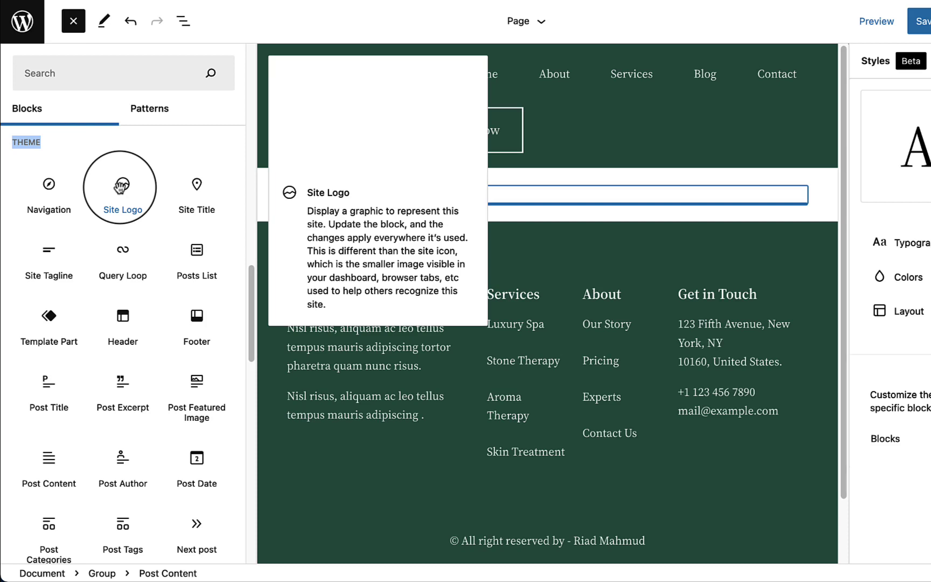
{"action": "mouse_move", "coordinate": [59, 205]}
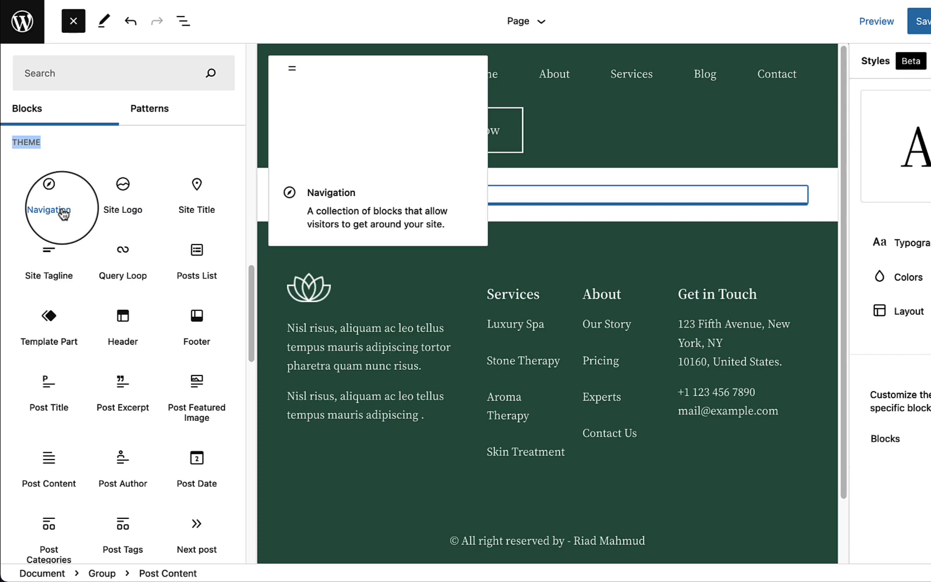
{"action": "mouse_move", "coordinate": [127, 213]}
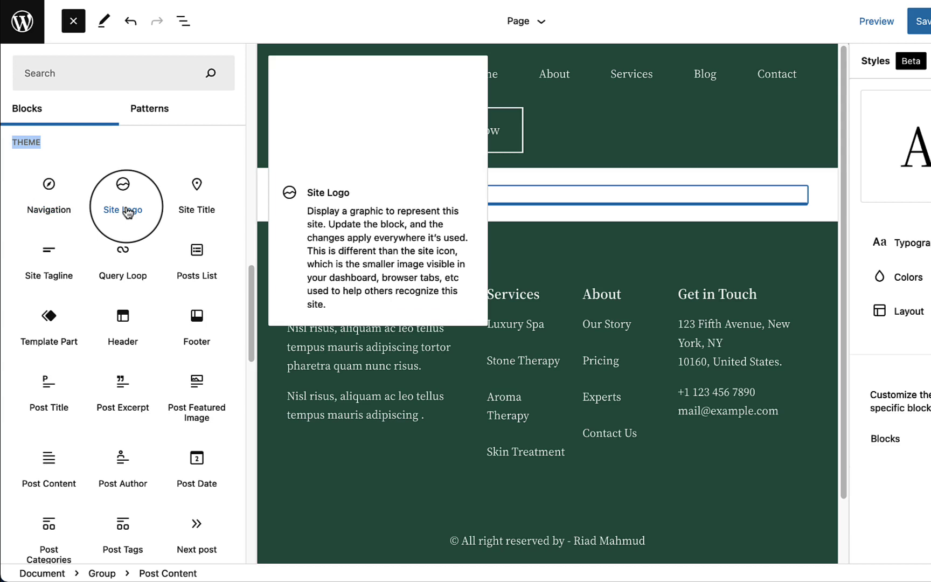
{"action": "mouse_move", "coordinate": [200, 209]}
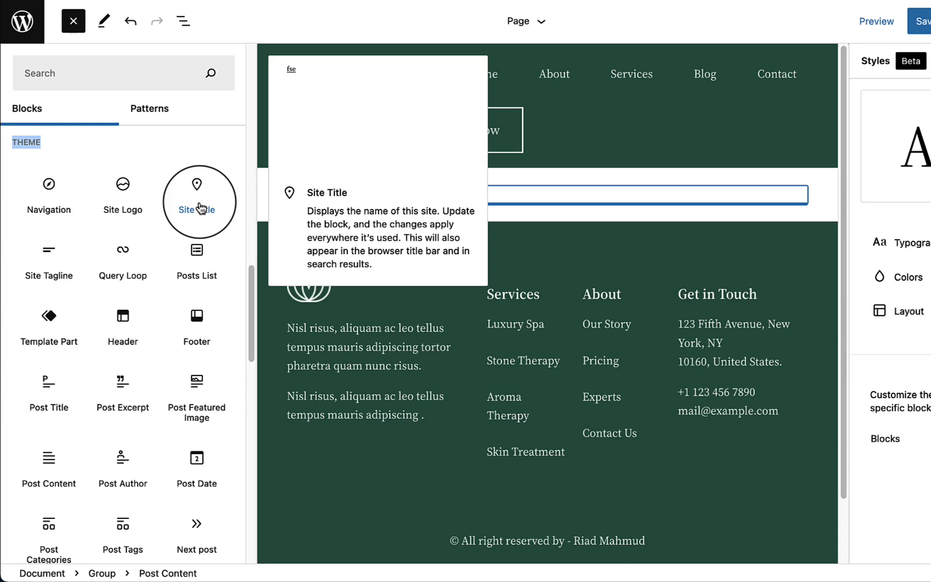
{"action": "mouse_move", "coordinate": [46, 275]}
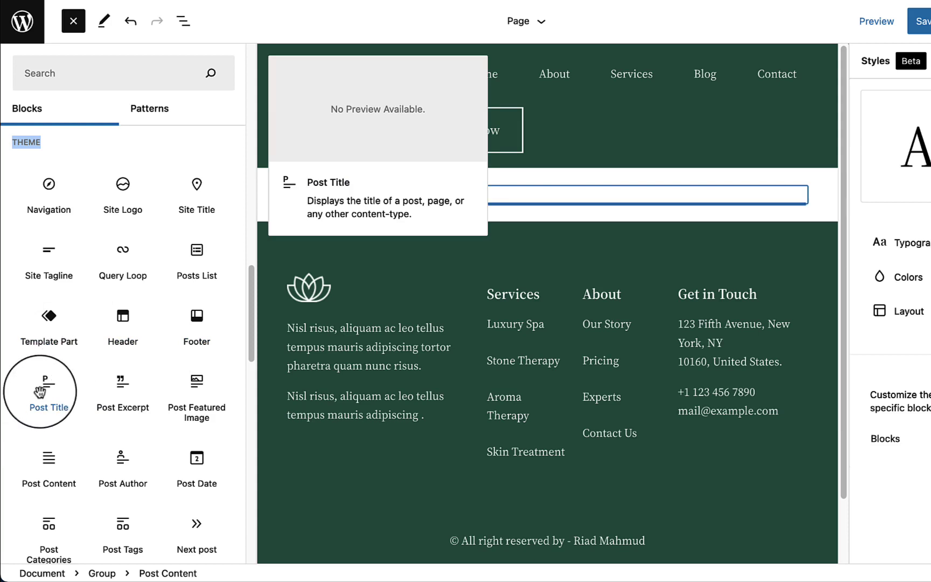
{"action": "scroll", "coordinate": [113, 397], "scroll_direction": "down", "scroll_amount": 2}
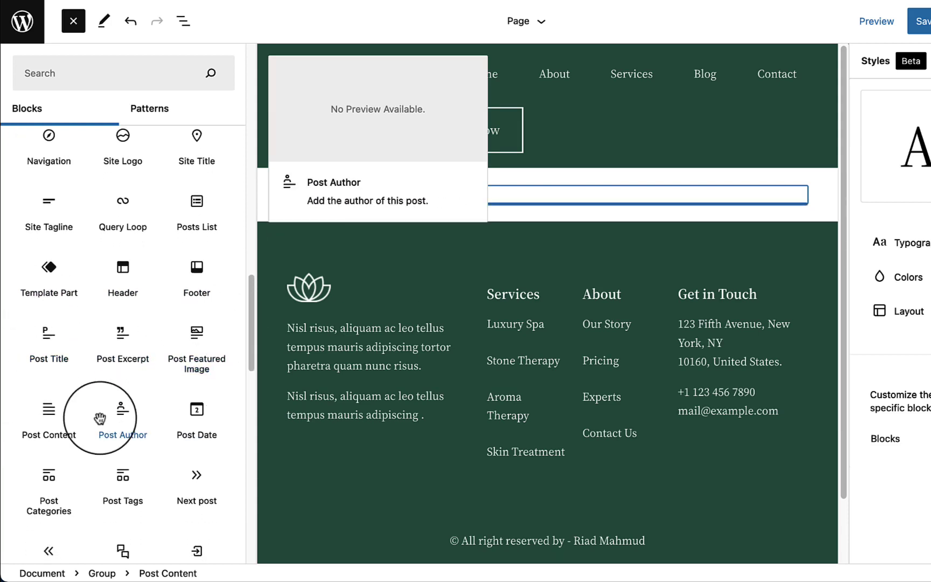
{"action": "scroll", "coordinate": [108, 402], "scroll_direction": "up", "scroll_amount": 1}
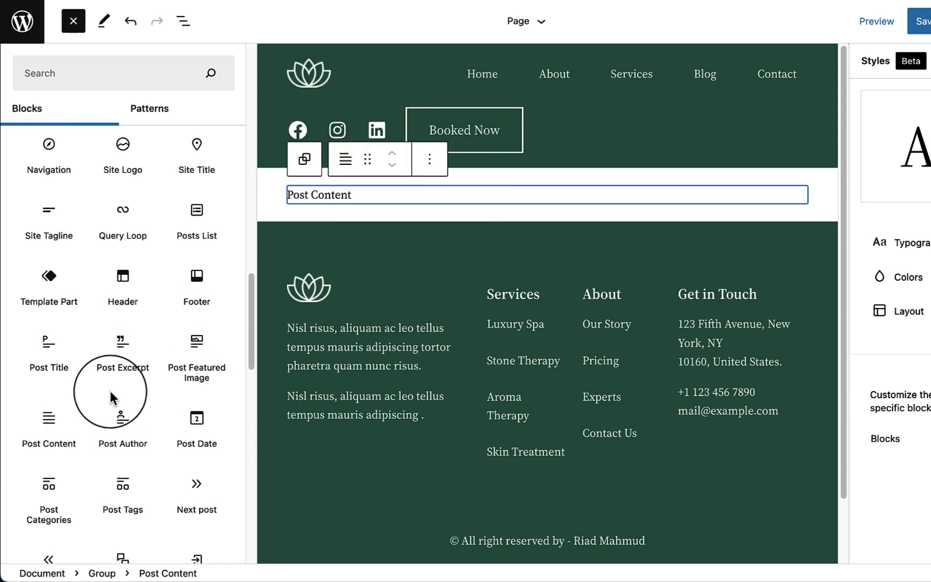
{"action": "scroll", "coordinate": [110, 391], "scroll_direction": "down", "scroll_amount": 1}
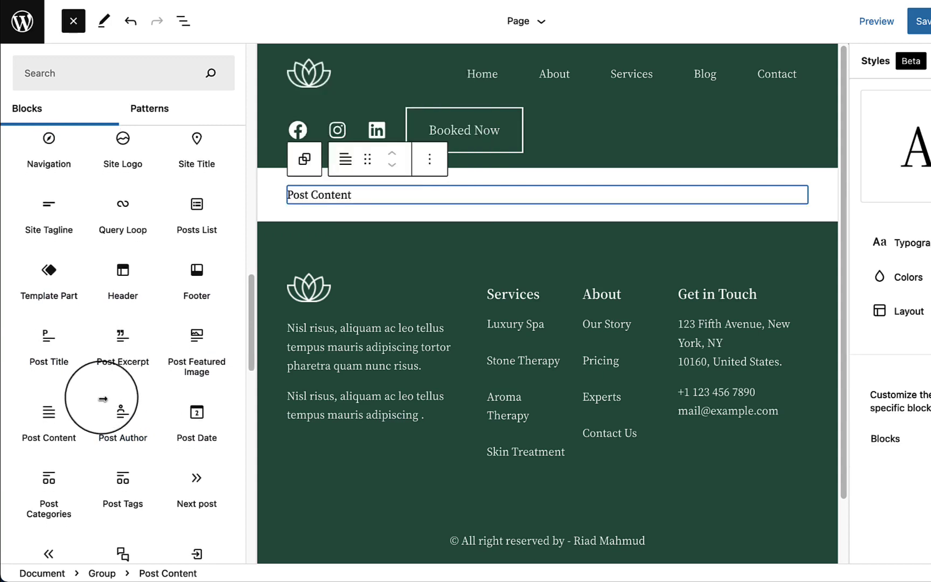
{"action": "mouse_move", "coordinate": [49, 369]}
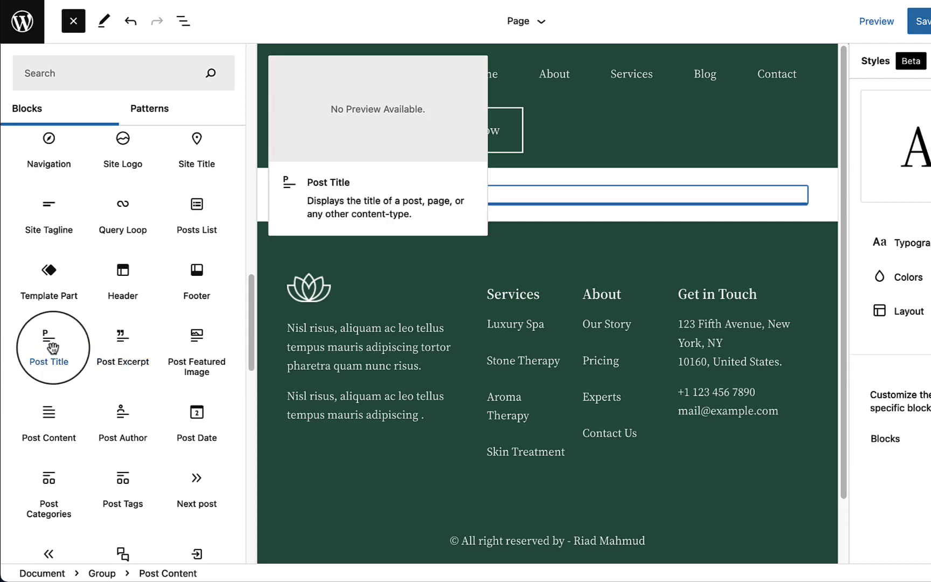
{"action": "mouse_move", "coordinate": [143, 365]}
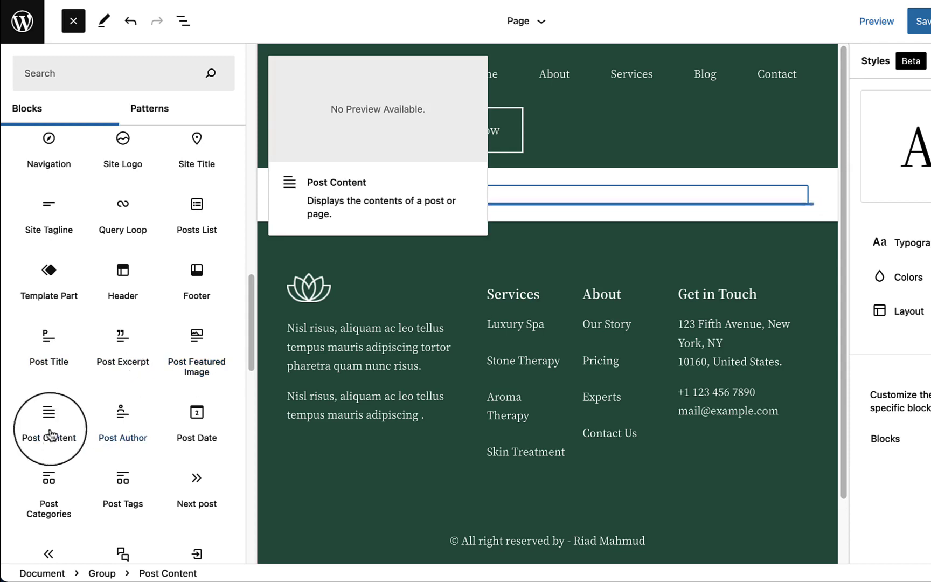
{"action": "scroll", "coordinate": [218, 440], "scroll_direction": "down", "scroll_amount": 2}
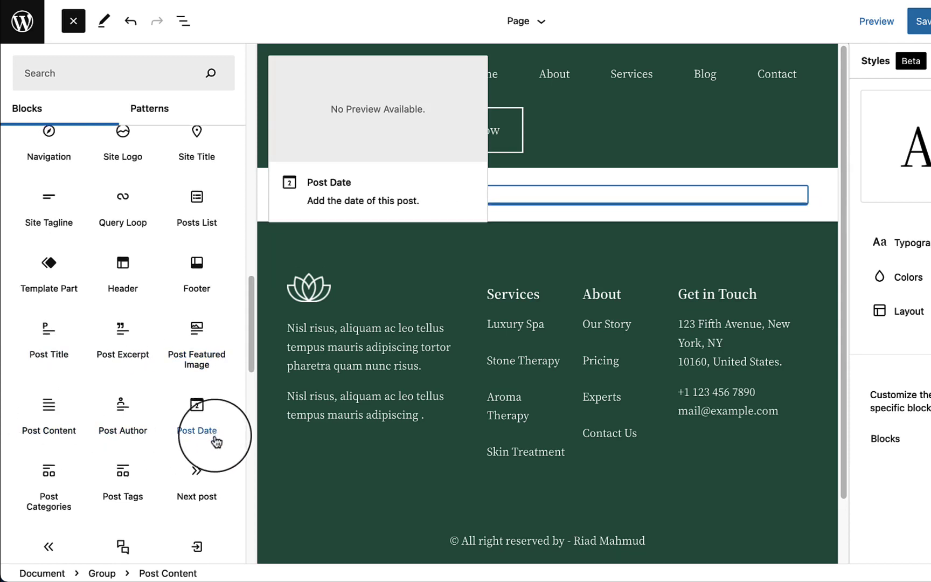
{"action": "scroll", "coordinate": [104, 482], "scroll_direction": "down", "scroll_amount": 2}
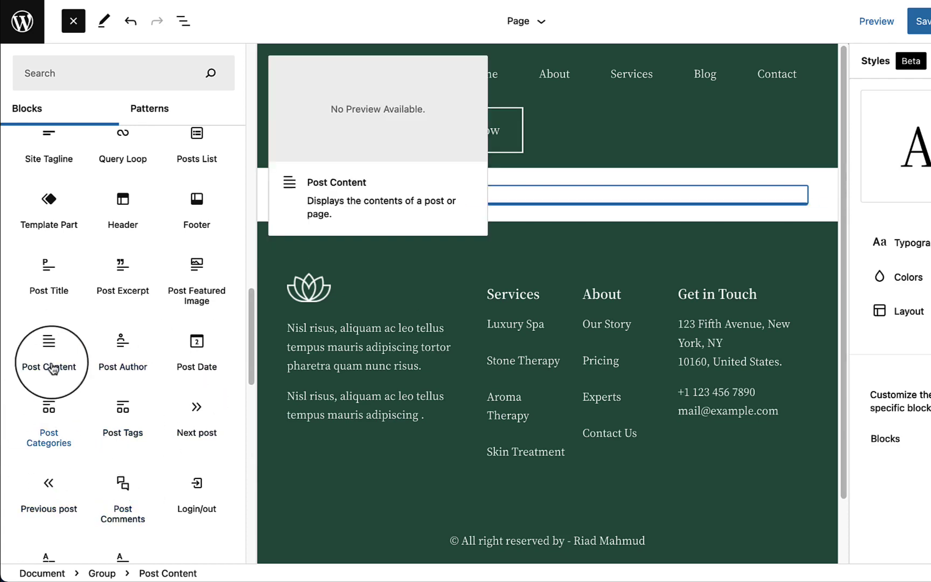
{"action": "scroll", "coordinate": [122, 439], "scroll_direction": "down", "scroll_amount": 1}
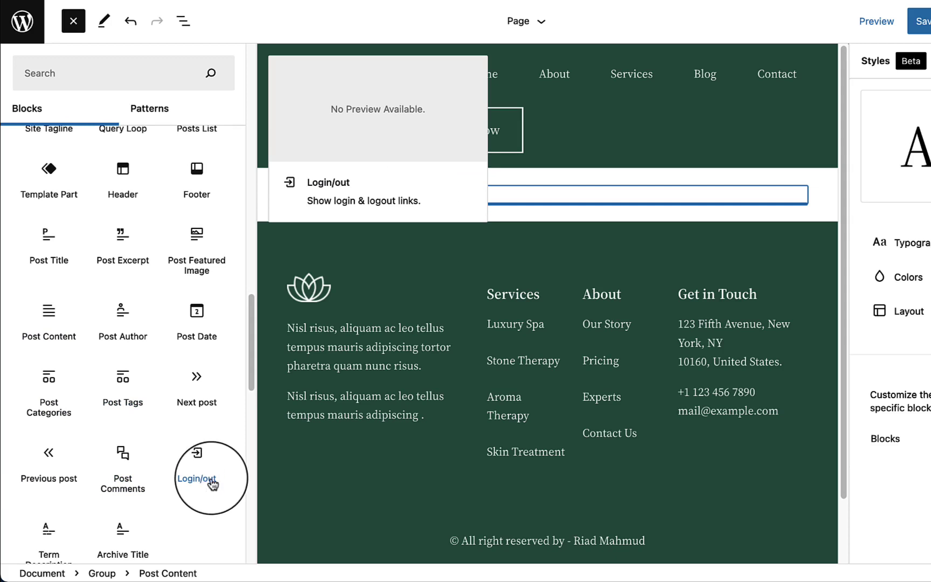
- Insert a Login/out block below Post Content and view its block settings
{"action": "left_click", "coordinate": [197, 455]}
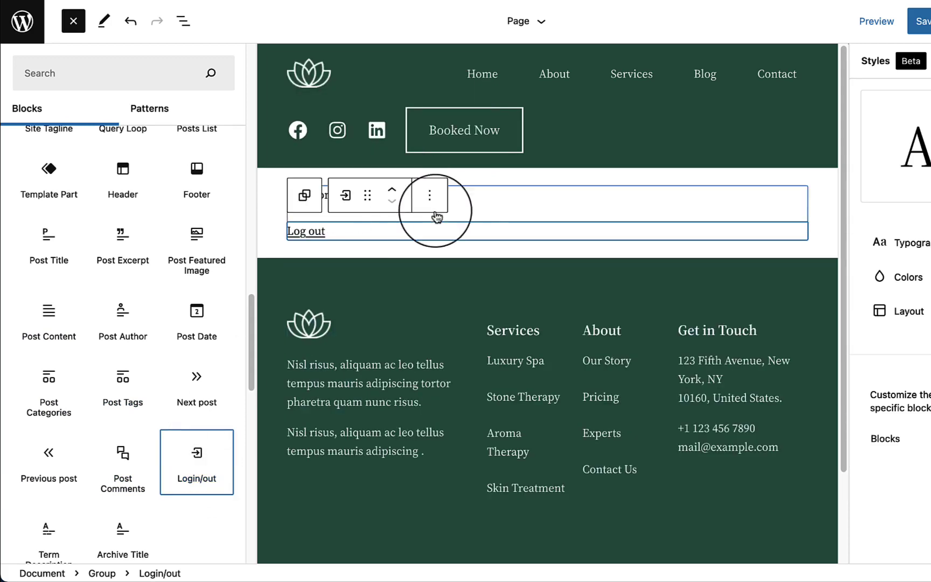
{"action": "left_click", "coordinate": [73, 20]}
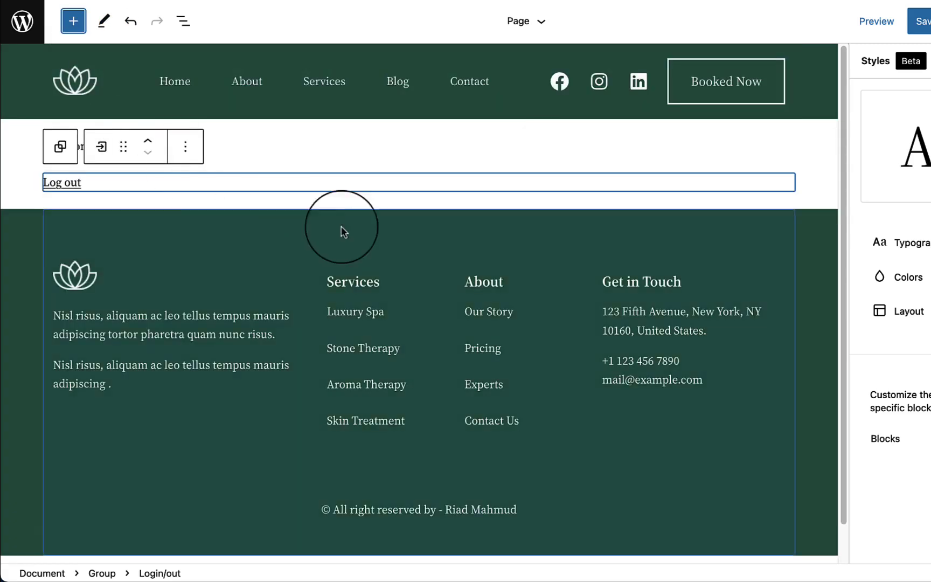
{"action": "left_click", "coordinate": [343, 162]}
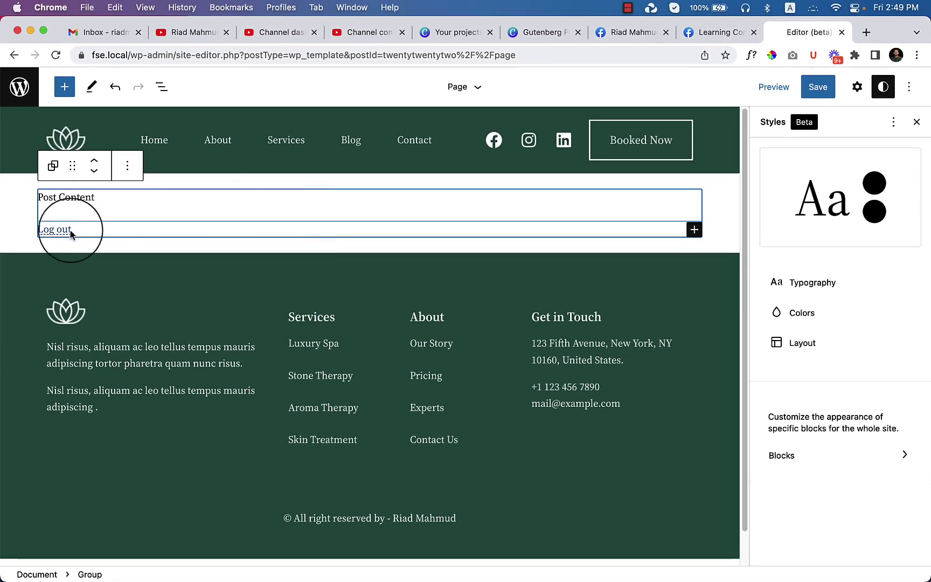
{"action": "left_click", "coordinate": [116, 229]}
{"action": "left_click", "coordinate": [851, 87]}
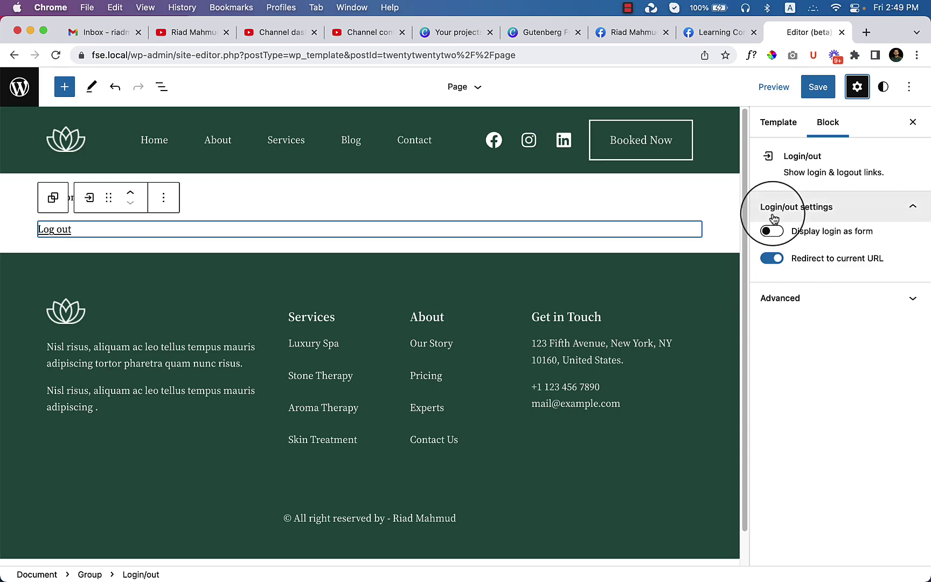
- Remove the Login/out block from the template via its options menu
{"action": "left_click", "coordinate": [64, 87]}
{"action": "key", "text": "Escape"}
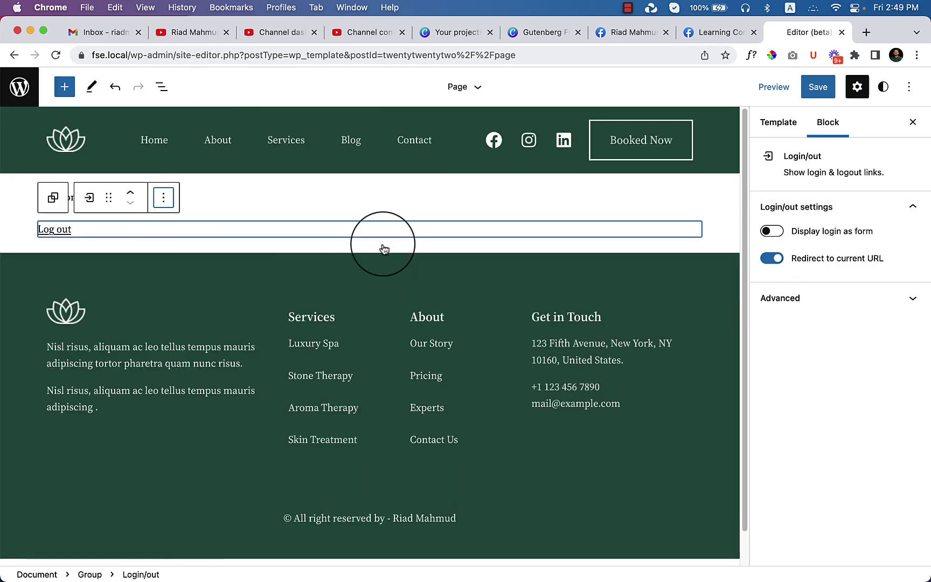
{"action": "left_click", "coordinate": [164, 207]}
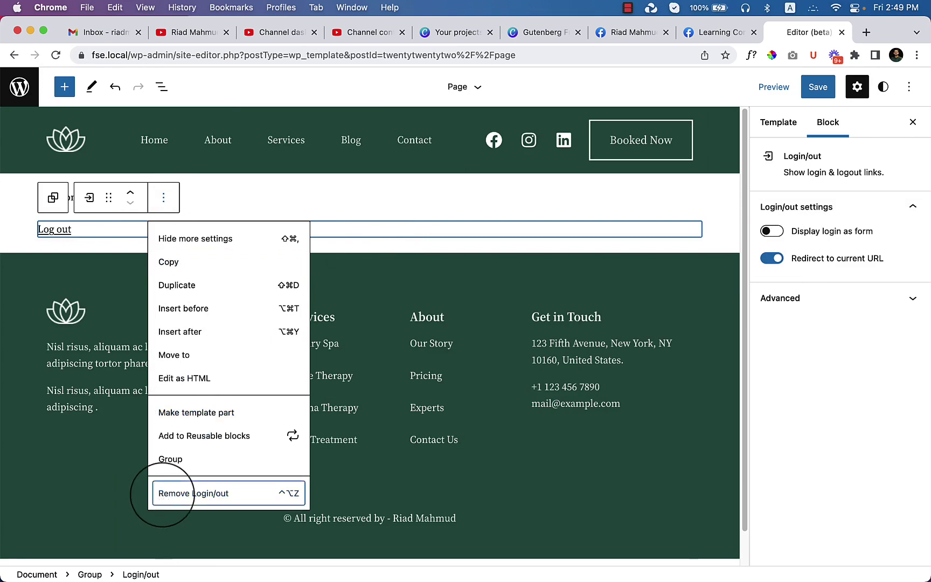
{"action": "left_click", "coordinate": [161, 494]}
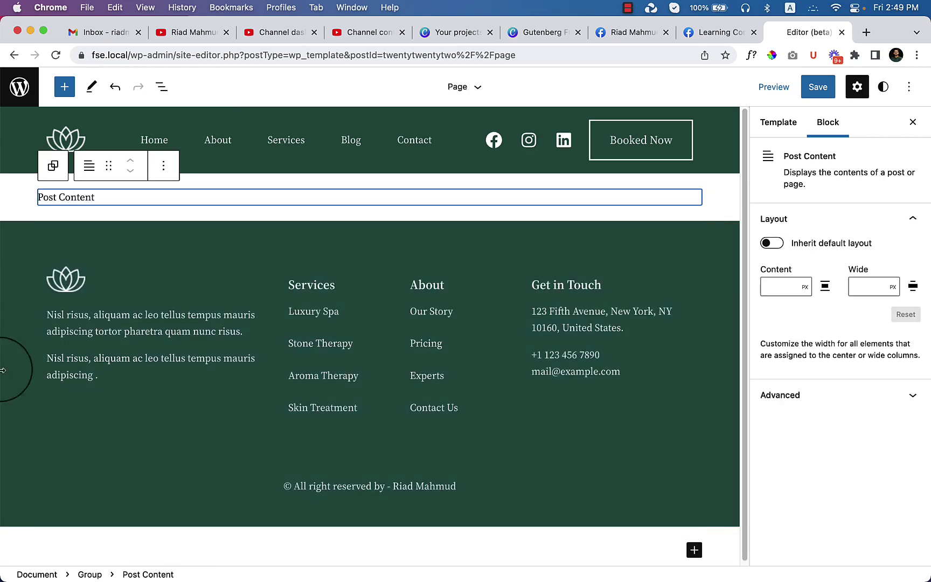
- Scroll the reopened block library past Design and Widgets to the Theme blocks, like Archive Title
{"action": "left_click", "coordinate": [65, 88]}
{"action": "scroll", "coordinate": [153, 378], "scroll_direction": "down", "scroll_amount": 10}
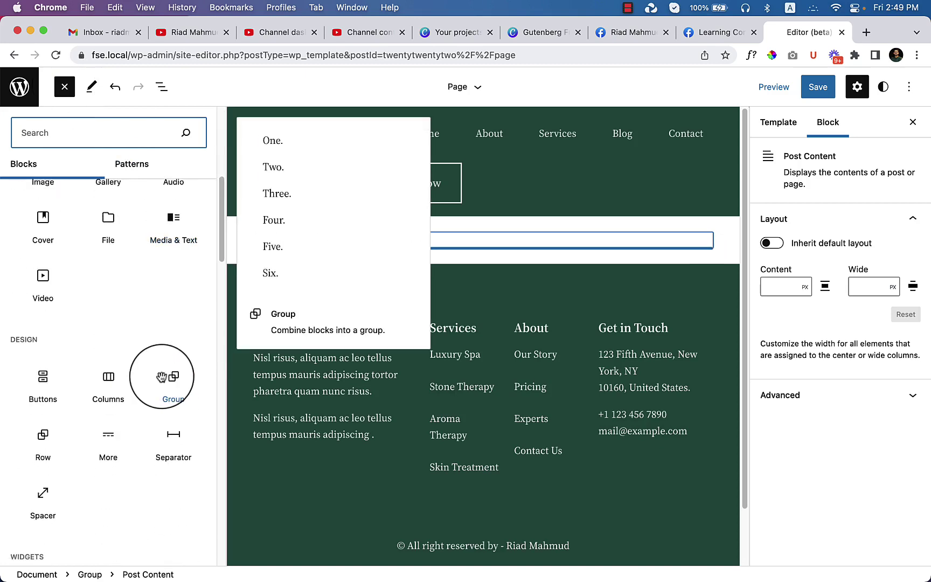
{"action": "scroll", "coordinate": [160, 377], "scroll_direction": "down", "scroll_amount": 8}
{"action": "scroll", "coordinate": [162, 377], "scroll_direction": "down", "scroll_amount": 5}
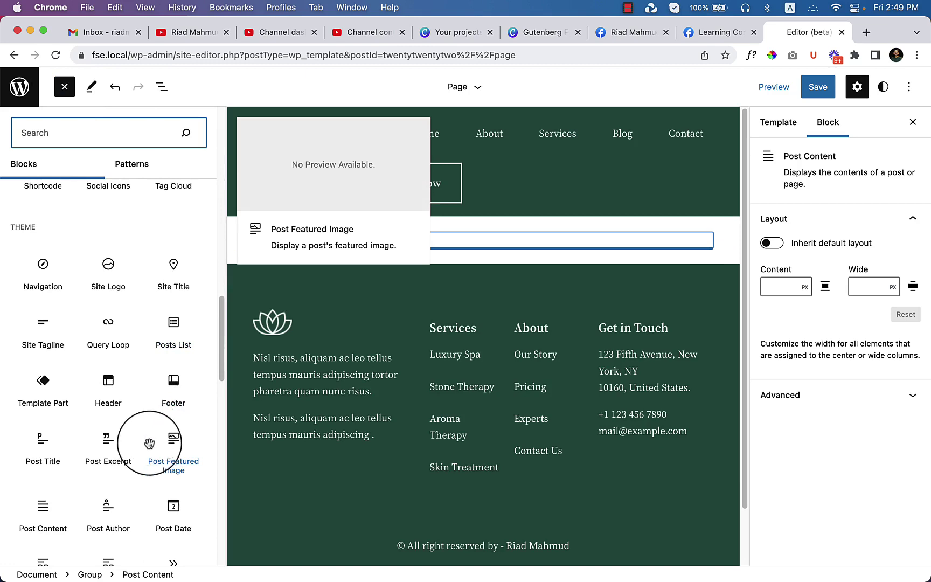
{"action": "scroll", "coordinate": [150, 443], "scroll_direction": "down", "scroll_amount": 6}
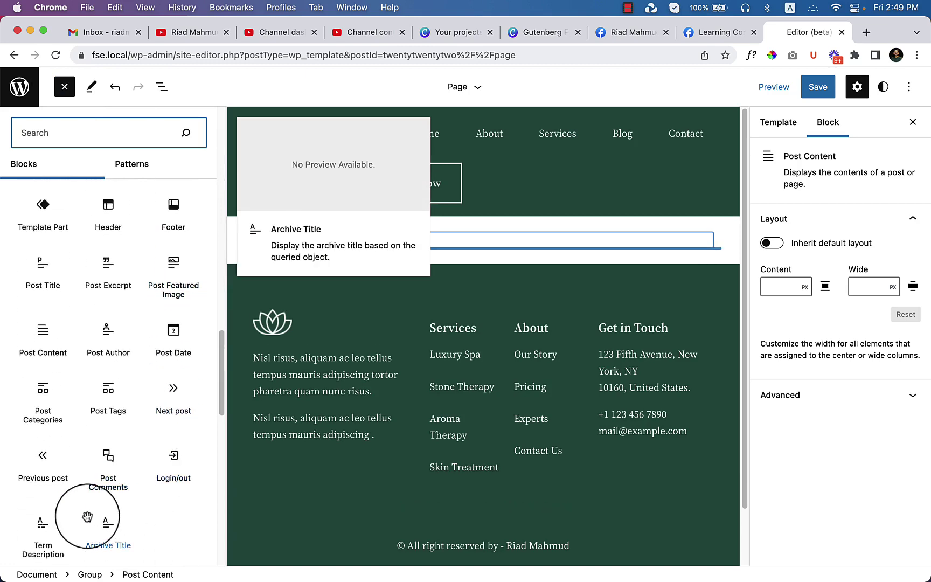
{"action": "scroll", "coordinate": [89, 522], "scroll_direction": "down", "scroll_amount": 2}
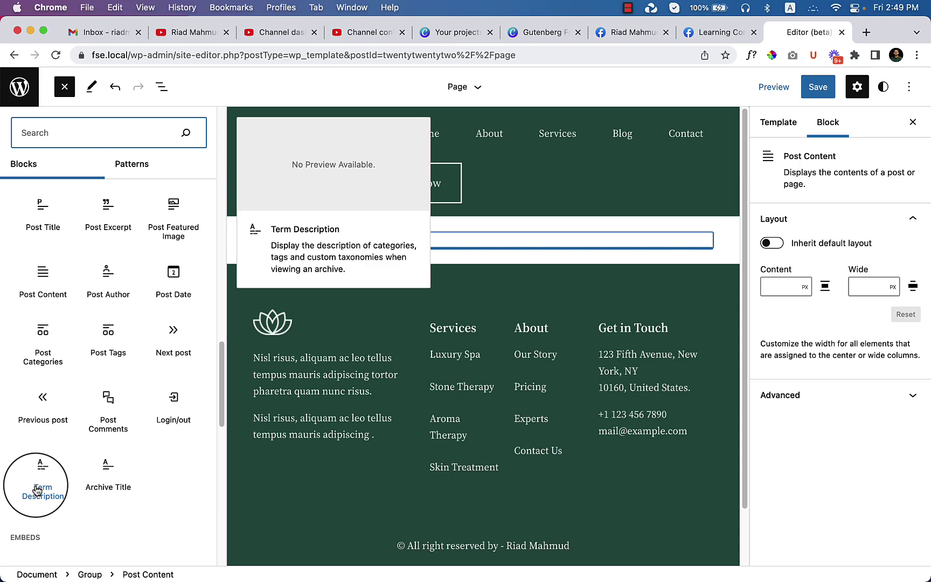
{"action": "scroll", "coordinate": [81, 447], "scroll_direction": "down", "scroll_amount": 9}
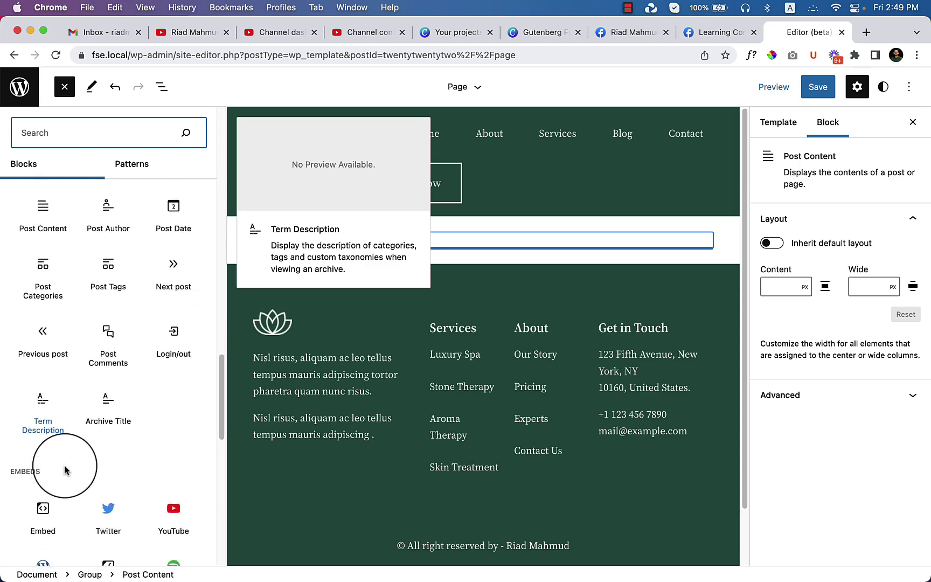
{"action": "mouse_move", "coordinate": [100, 451]}
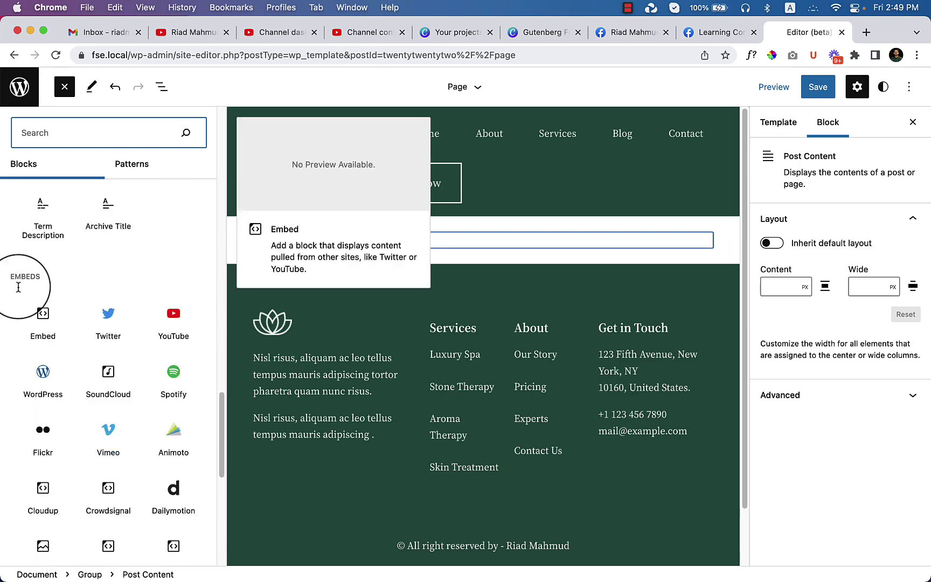
{"action": "scroll", "coordinate": [84, 291], "scroll_direction": "up", "scroll_amount": 6}
{"action": "scroll", "coordinate": [32, 351], "scroll_direction": "up", "scroll_amount": 3}
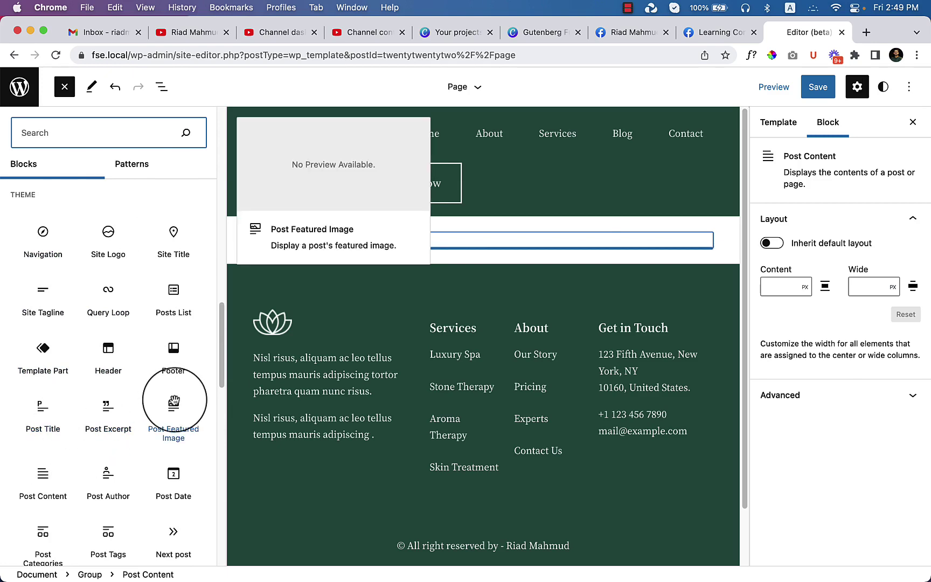
{"action": "scroll", "coordinate": [173, 402], "scroll_direction": "down", "scroll_amount": 10}
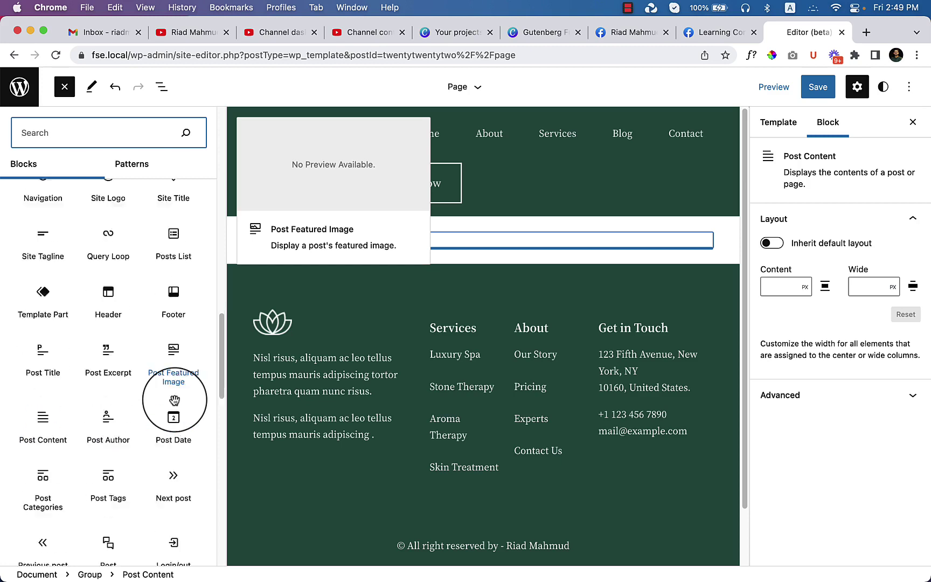
{"action": "scroll", "coordinate": [175, 403], "scroll_direction": "down", "scroll_amount": 1}
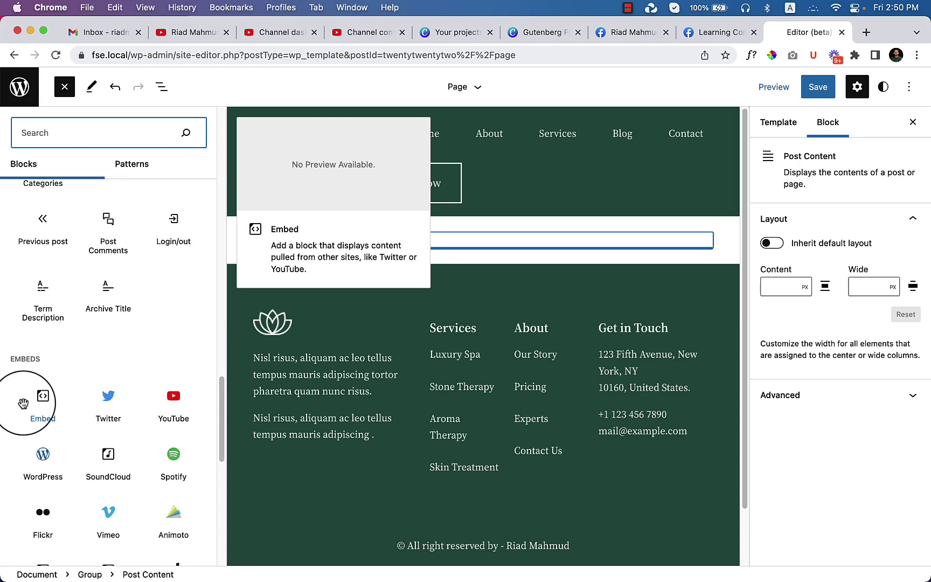
{"action": "scroll", "coordinate": [38, 391], "scroll_direction": "down", "scroll_amount": 1}
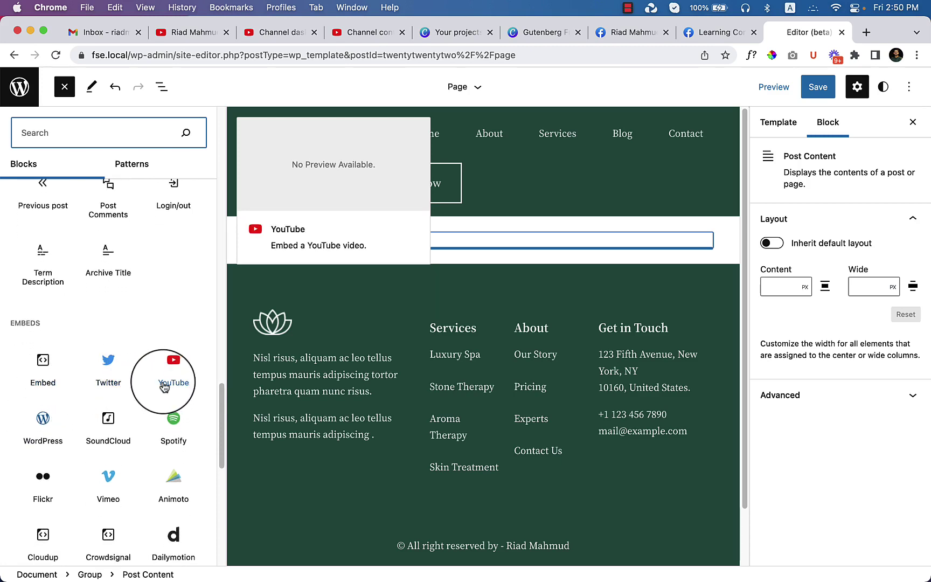
{"action": "scroll", "coordinate": [91, 474], "scroll_direction": "down", "scroll_amount": 4}
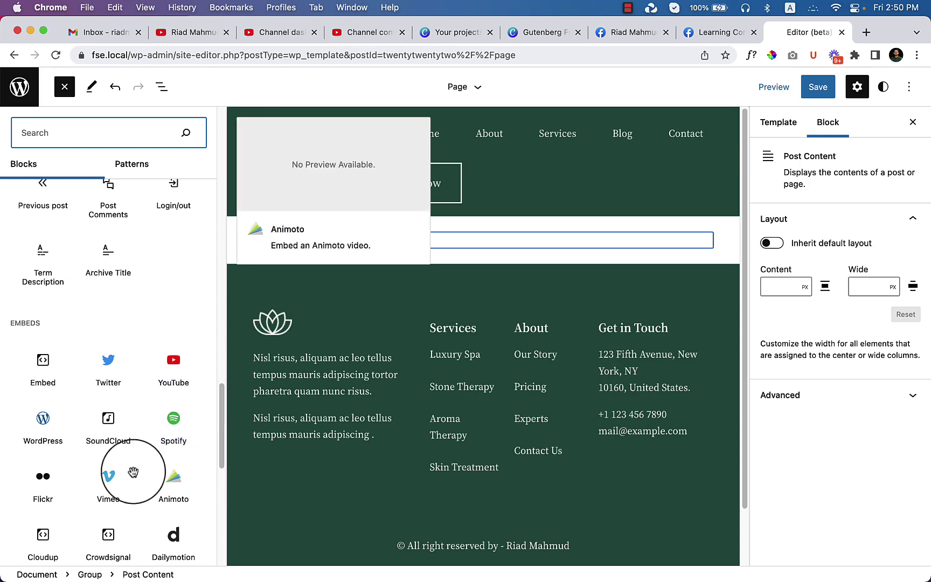